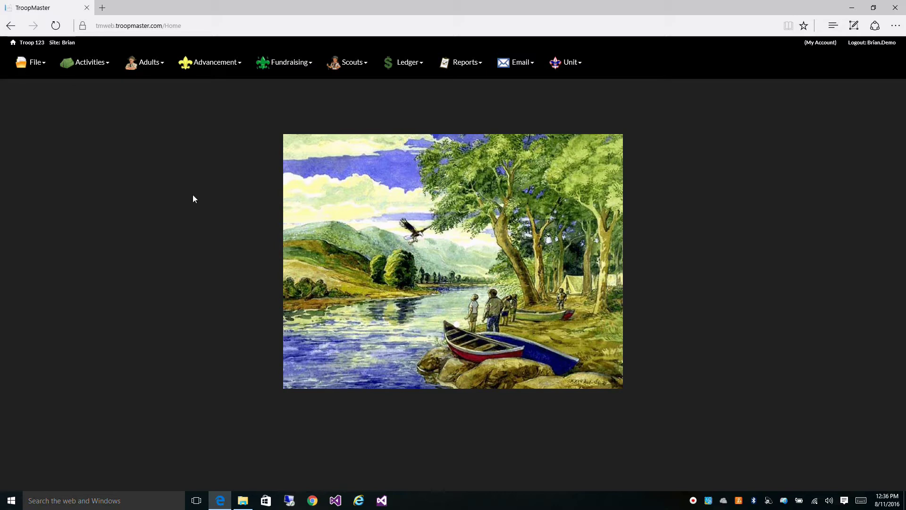
# Open the Parents group in User Groups/Permissions and look over its permissions and group access settings.
pyautogui.click(33, 71)
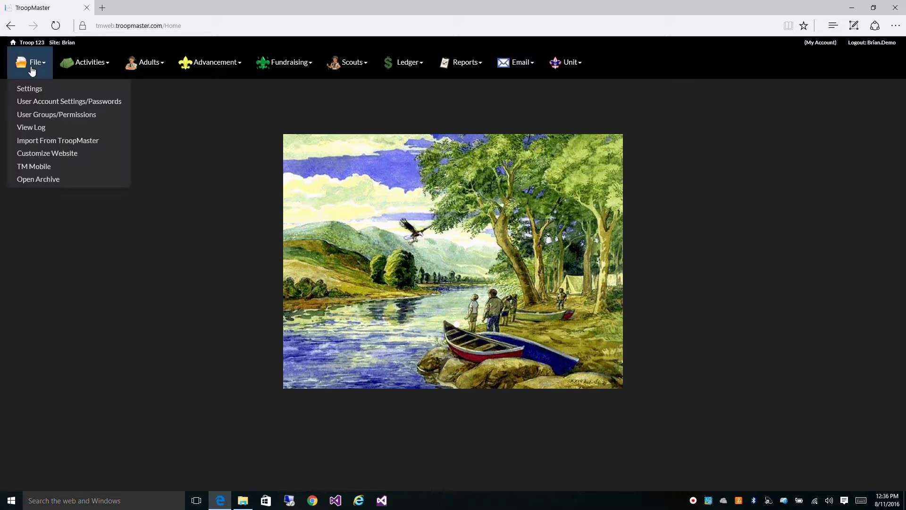
pyautogui.click(32, 116)
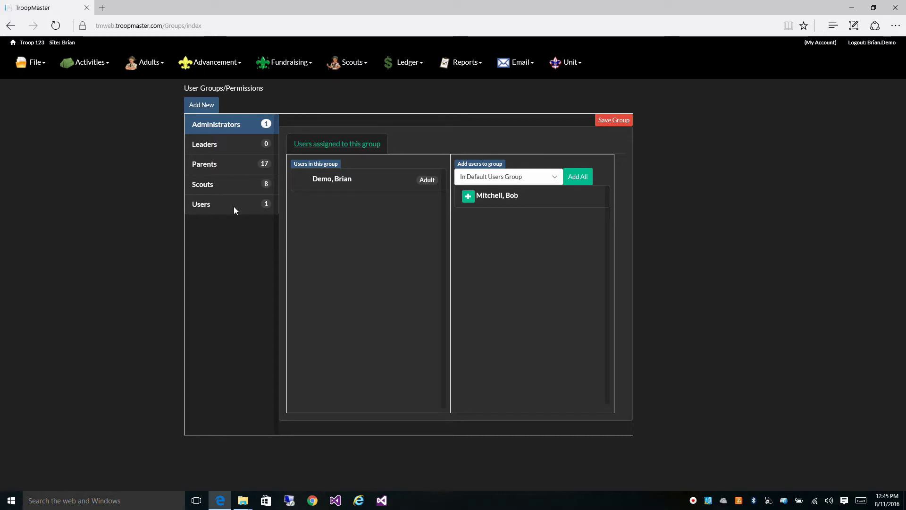
pyautogui.click(226, 165)
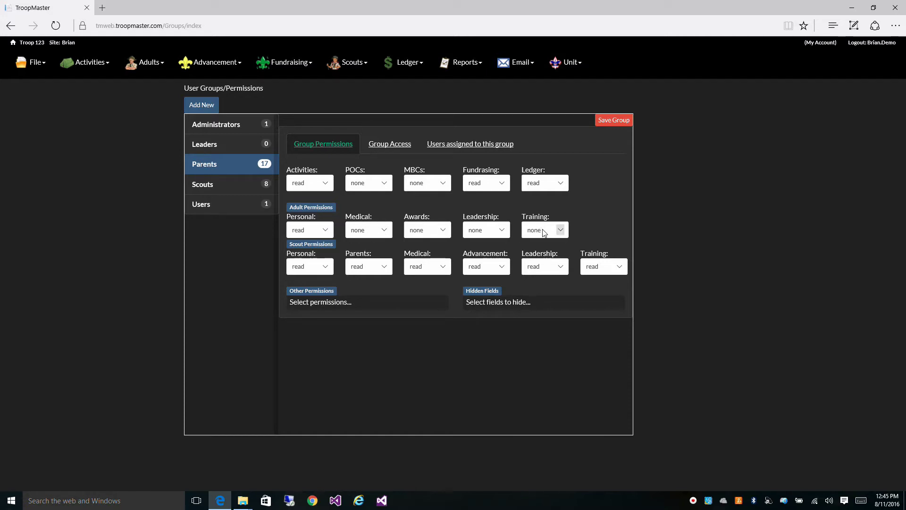
pyautogui.click(398, 148)
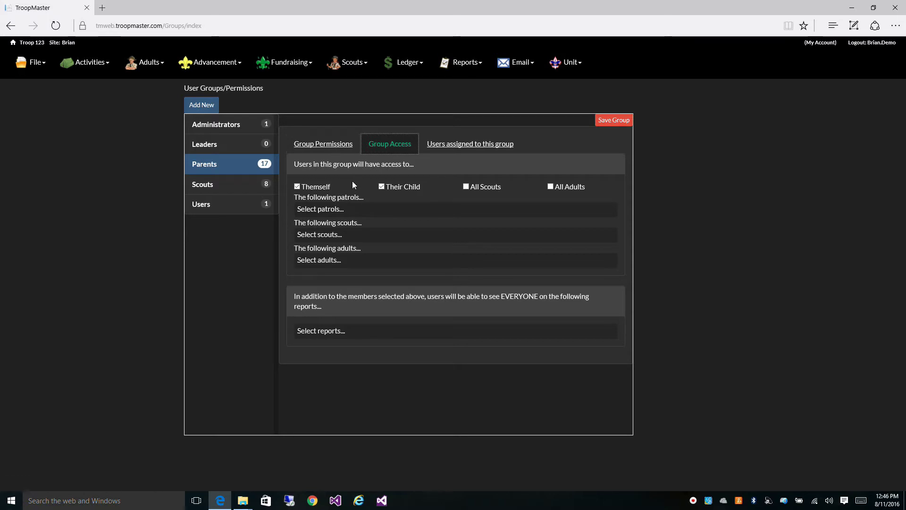
# Set the Parents group's adult Medical permission to read and save the group.
pyautogui.click(336, 144)
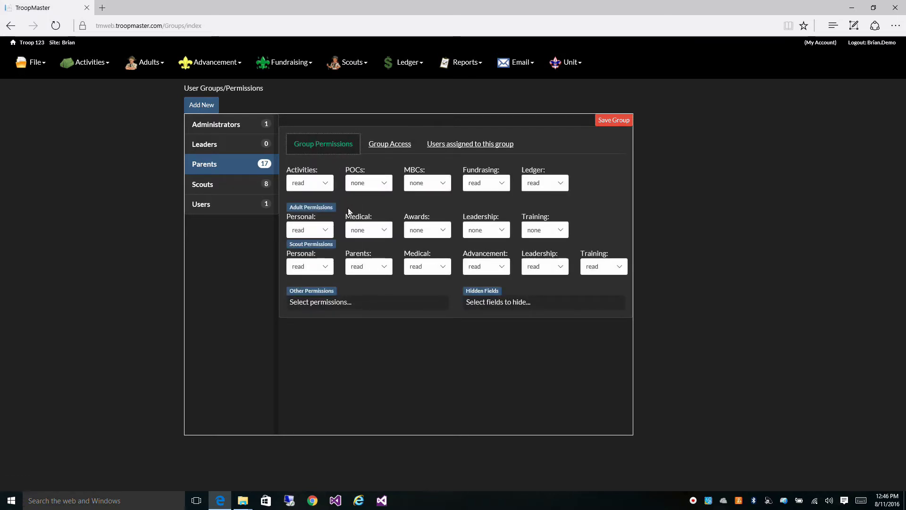
pyautogui.click(380, 230)
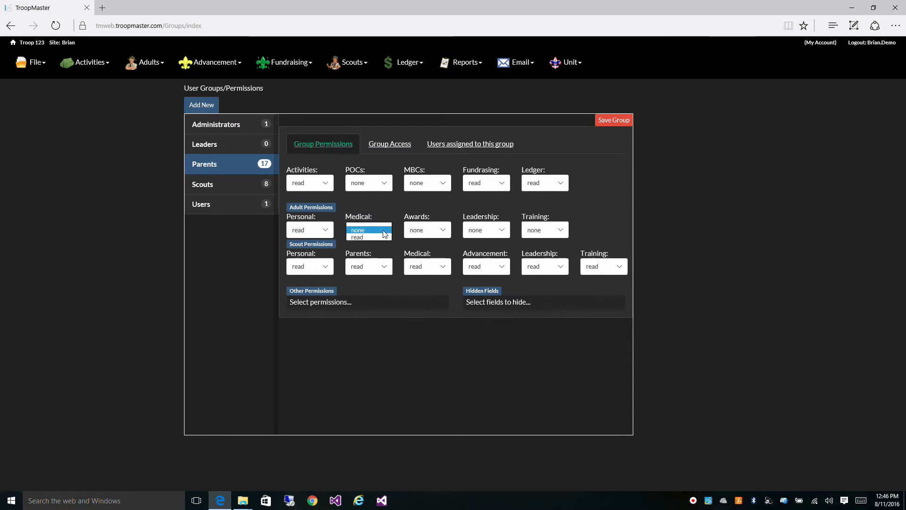
pyautogui.click(374, 237)
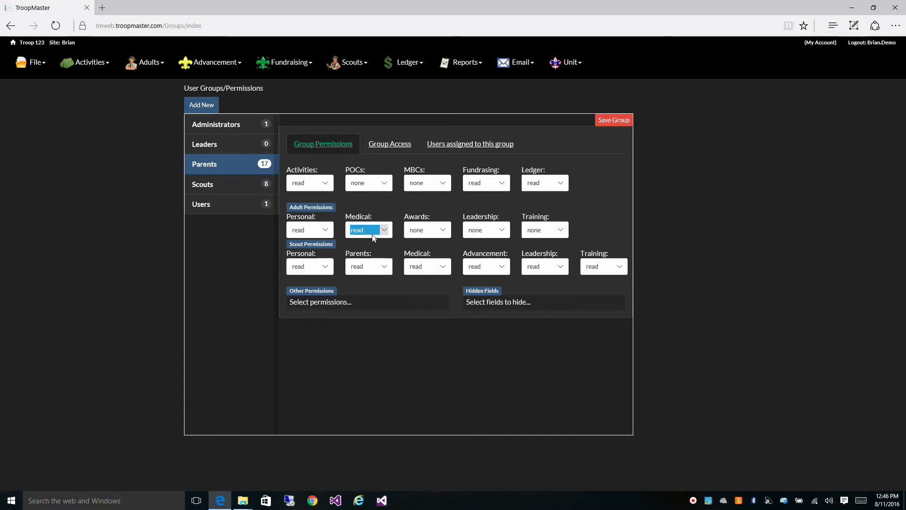
pyautogui.click(615, 121)
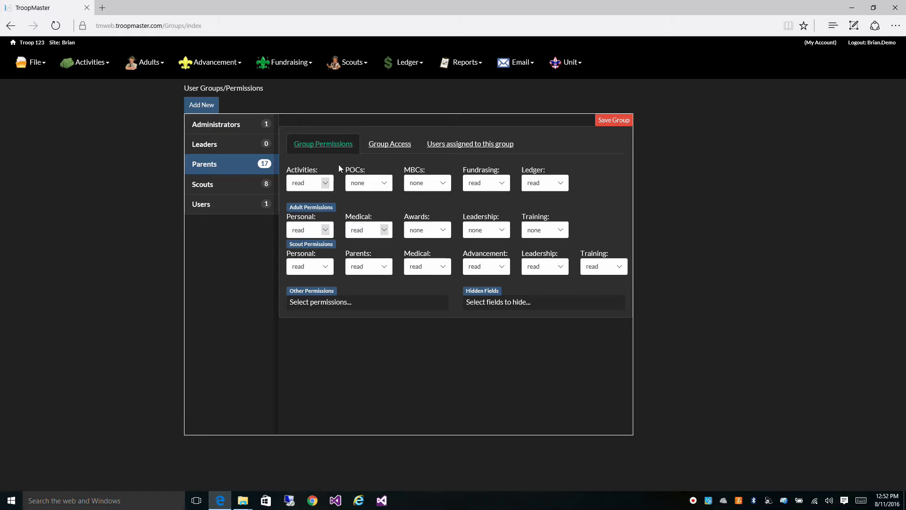
# Check the access levels available for Activities and add Edit Their Self Personal to the Parents group's other permissions.
pyautogui.click(329, 185)
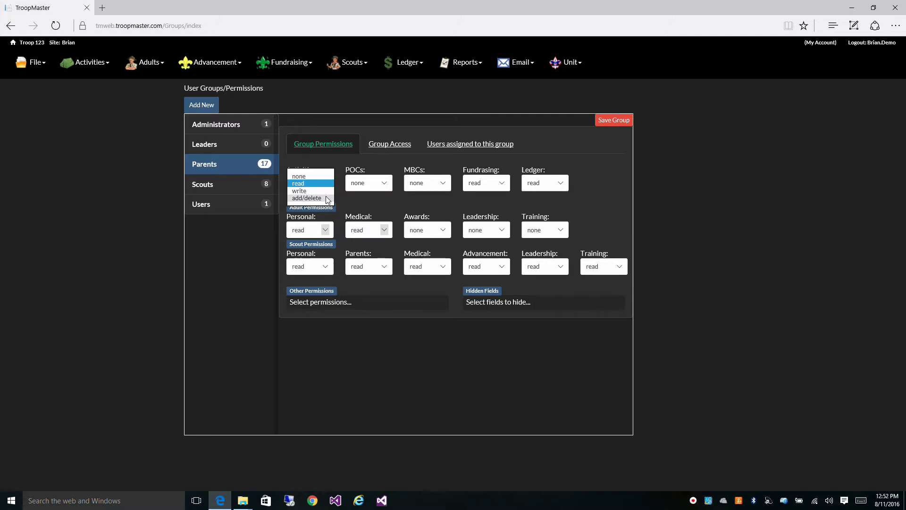
pyautogui.click(345, 196)
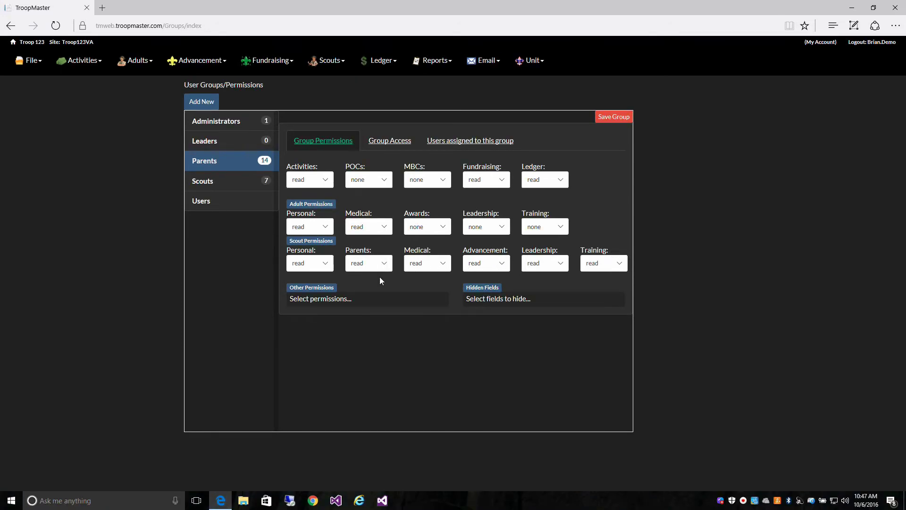
pyautogui.click(361, 299)
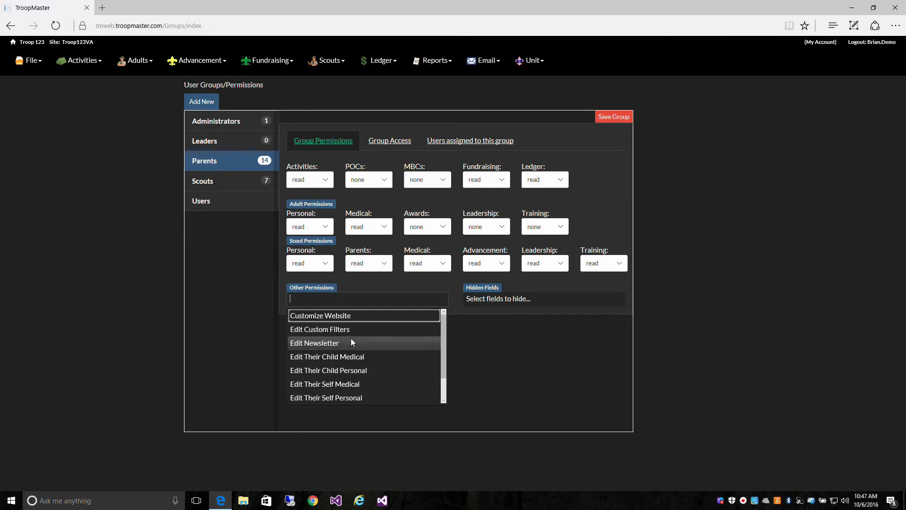
pyautogui.scroll(-1, 350, 338)
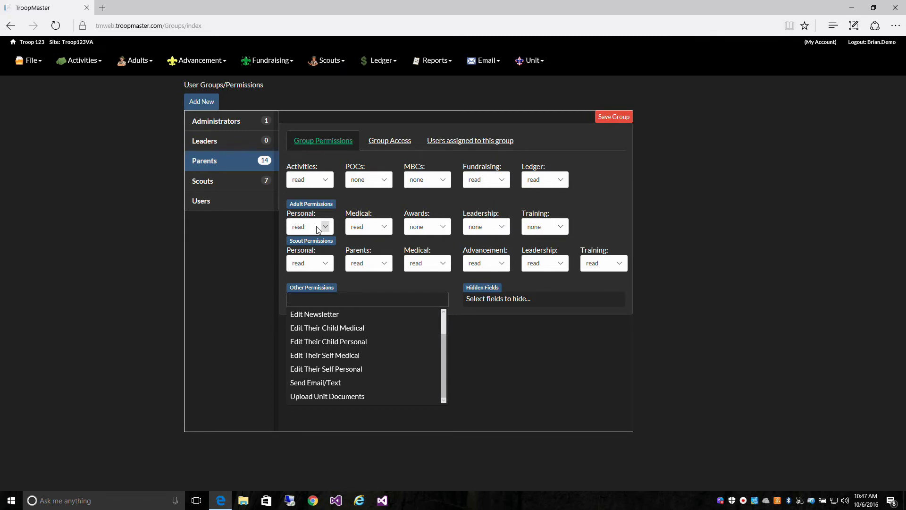
pyautogui.click(323, 370)
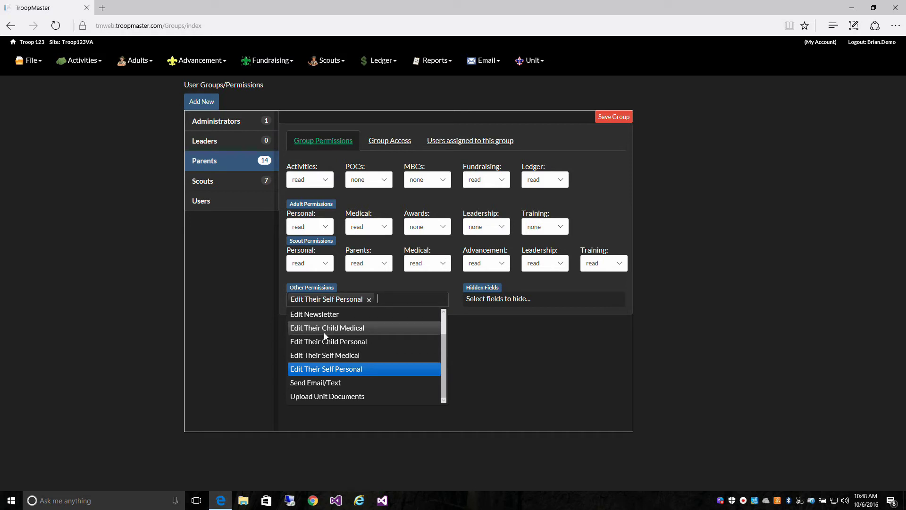
pyautogui.click(516, 284)
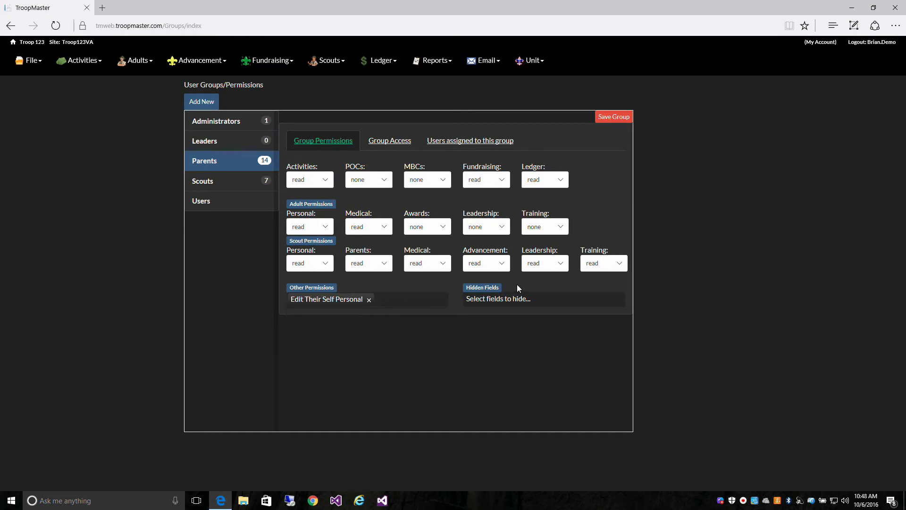
# Review the fields that can be hidden and the patrols, scouts and adults the Parents group can be given access to.
pyautogui.click(523, 299)
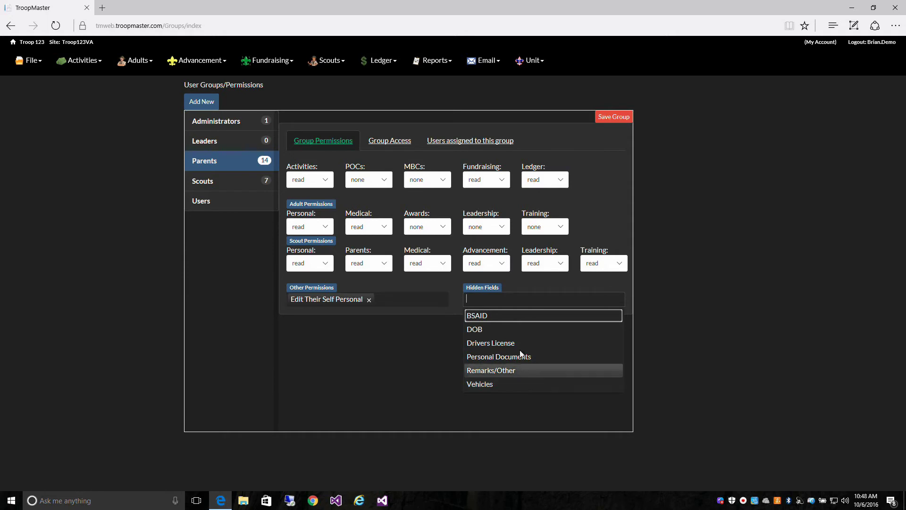
pyautogui.click(552, 288)
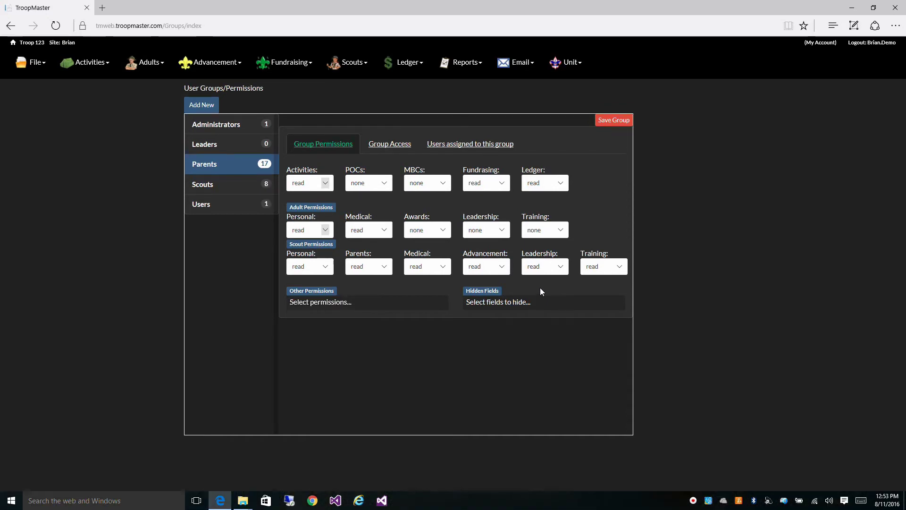
pyautogui.click(383, 149)
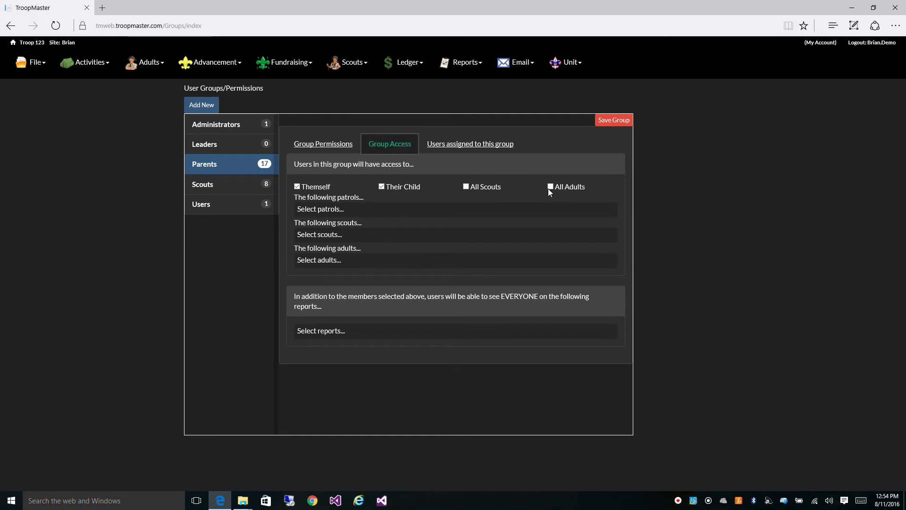
pyautogui.click(360, 210)
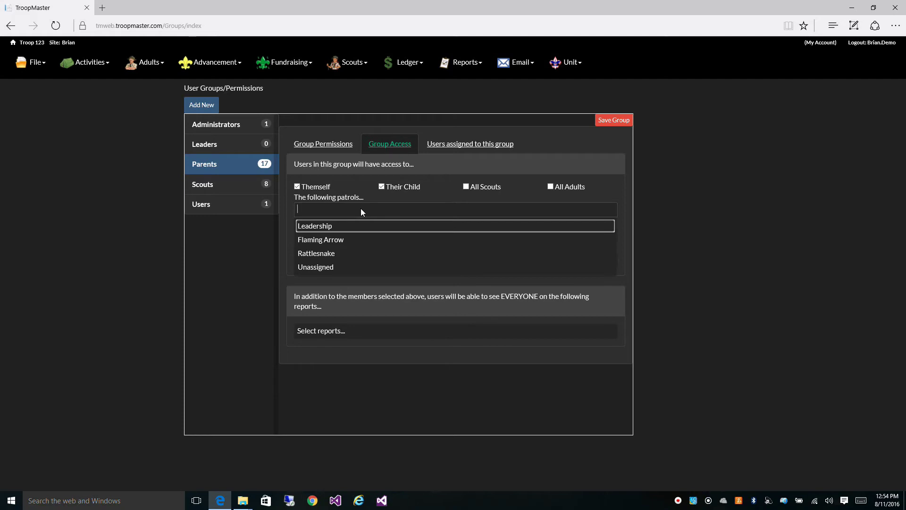
pyautogui.click(377, 197)
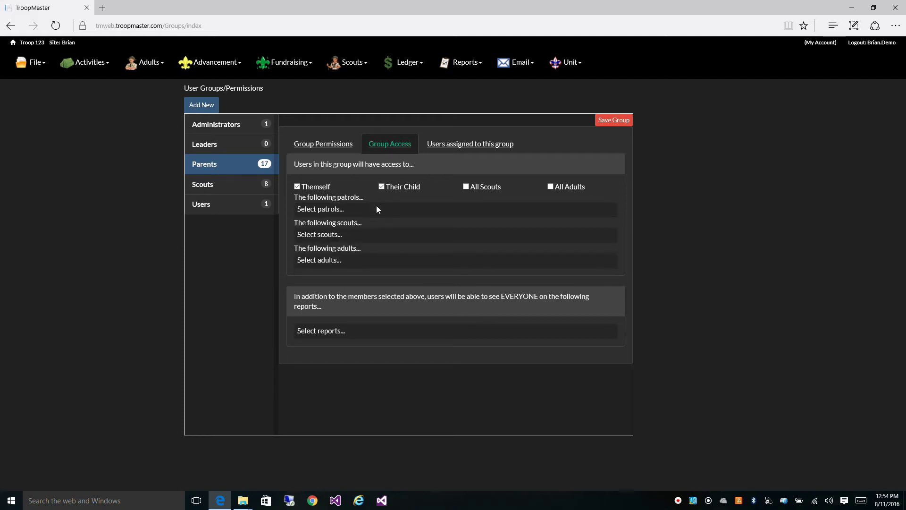
pyautogui.click(369, 235)
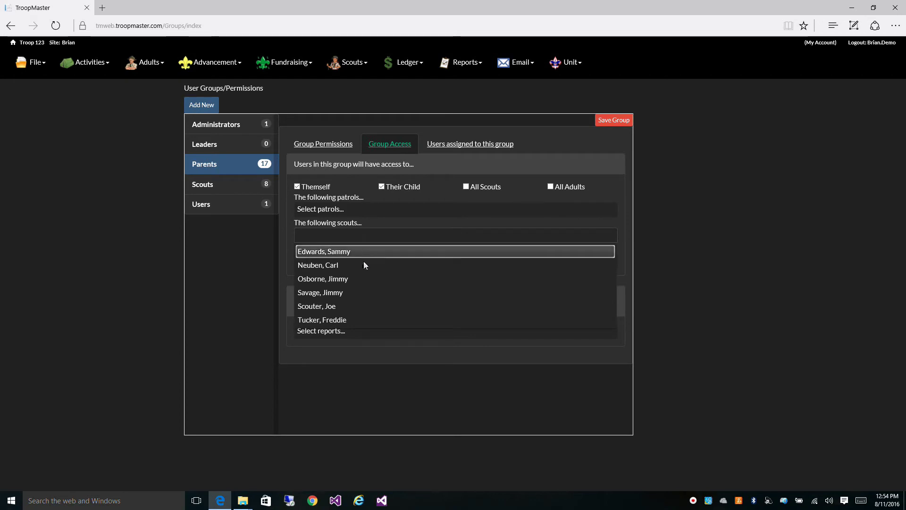
pyautogui.click(404, 224)
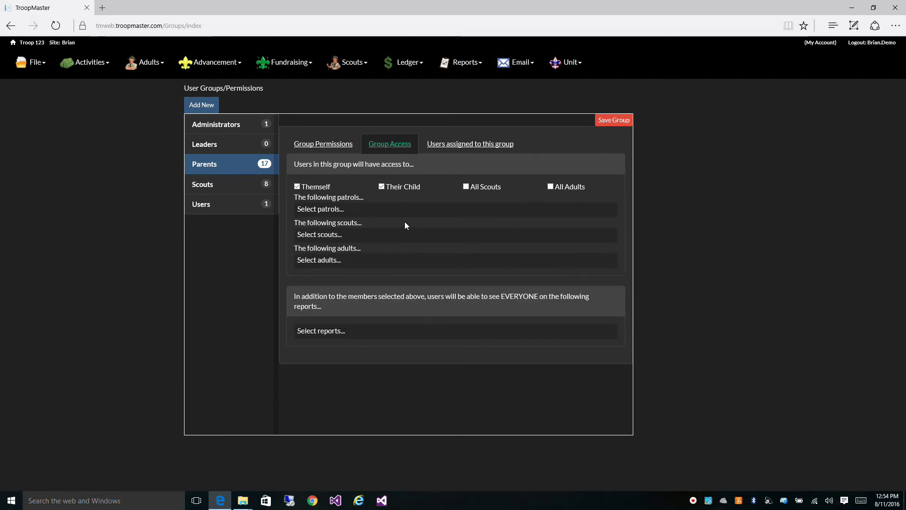
pyautogui.click(386, 261)
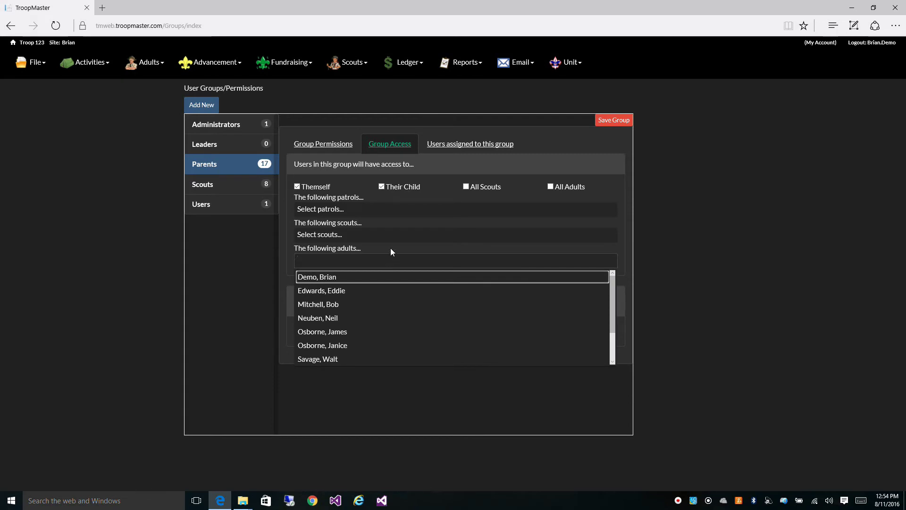
pyautogui.click(390, 247)
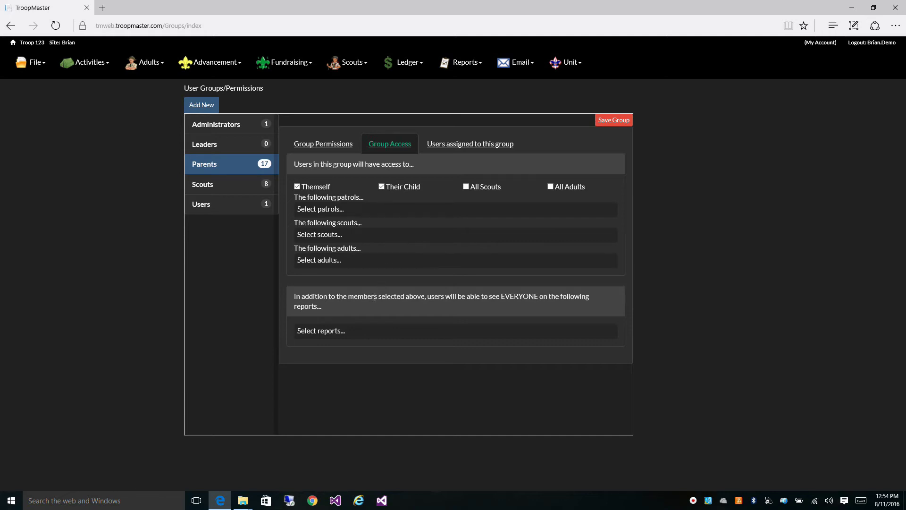
# Add Adult-Personal Data to the reports on which the Parents group can see everyone.
pyautogui.click(371, 330)
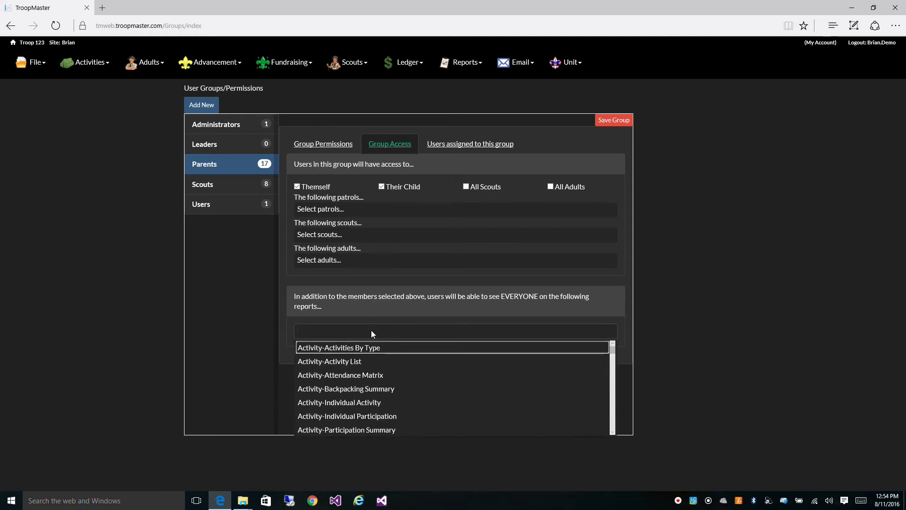
pyautogui.scroll(-4, 390, 364)
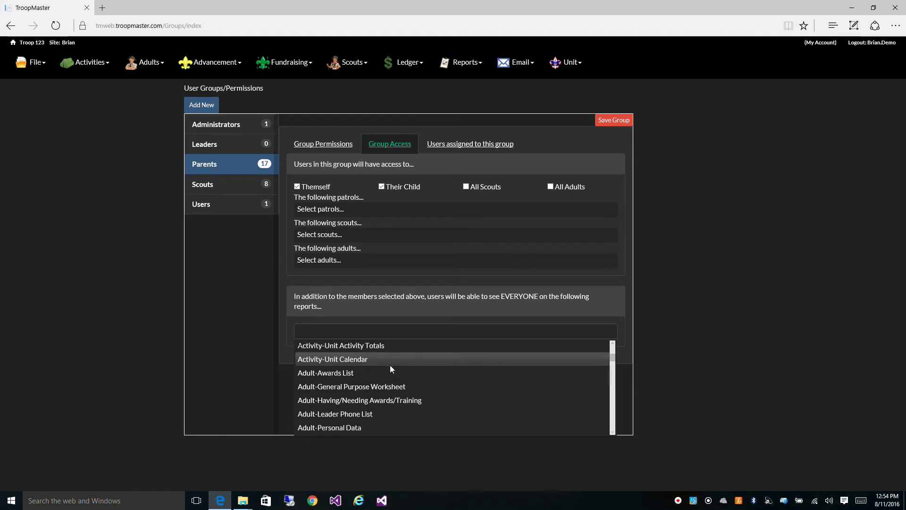
pyautogui.scroll(-1, 389, 364)
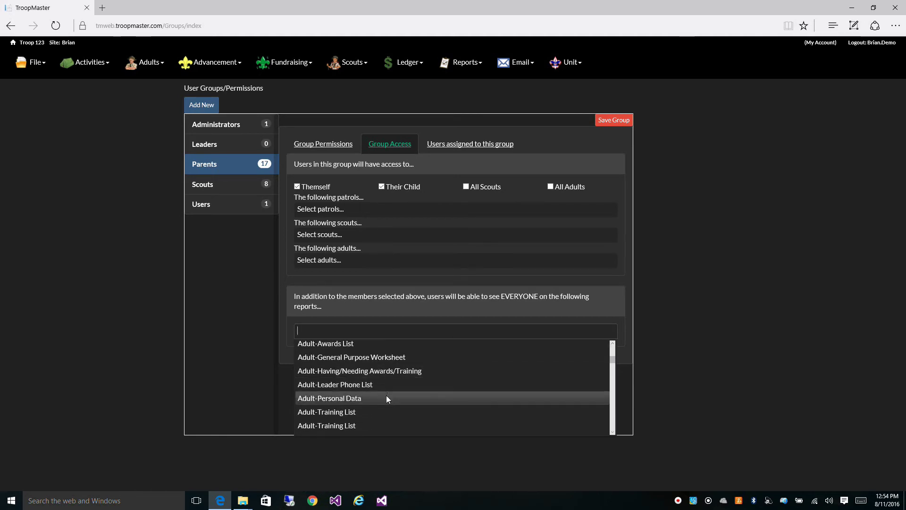
pyautogui.click(386, 397)
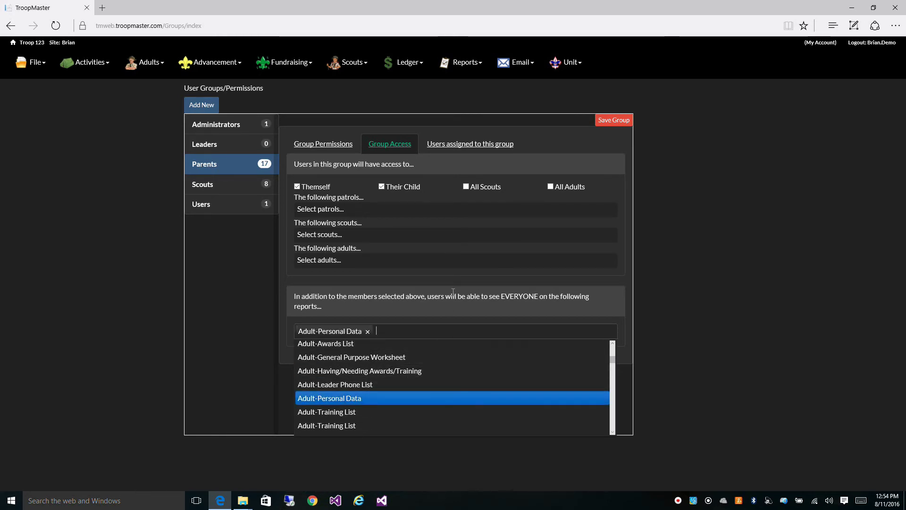
pyautogui.click(447, 307)
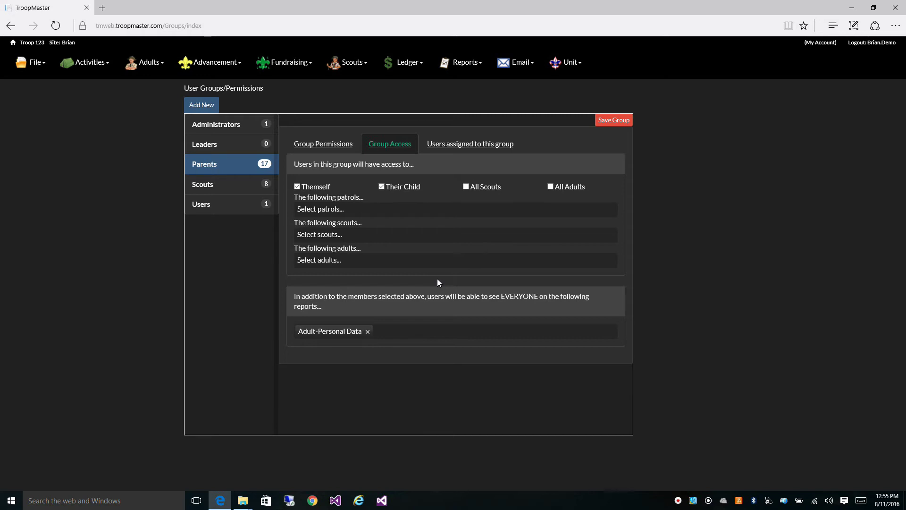
# Set the Parents group's adult Personal permission to write and return to its group access settings.
pyautogui.click(323, 145)
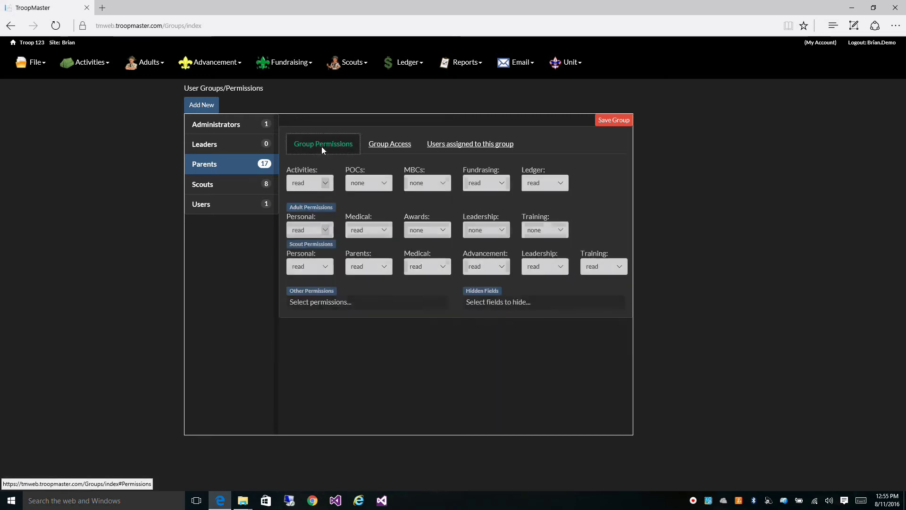
pyautogui.click(319, 234)
pyautogui.click(314, 237)
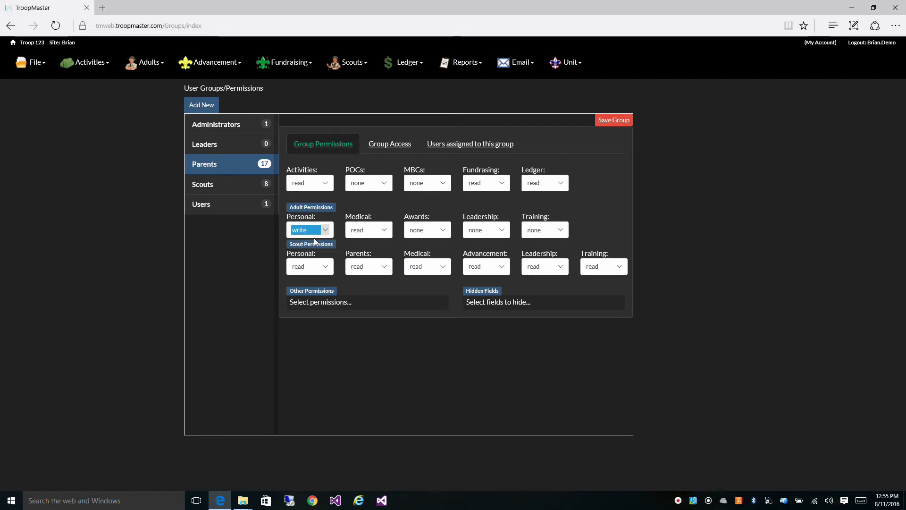
pyautogui.click(384, 150)
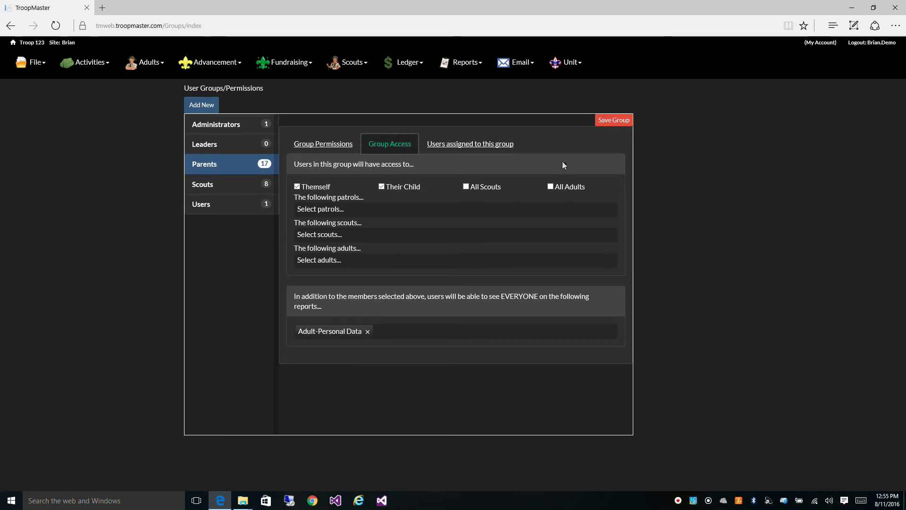
# Add the user listed under In Default Users Group to the Parents group's assigned users.
pyautogui.click(474, 150)
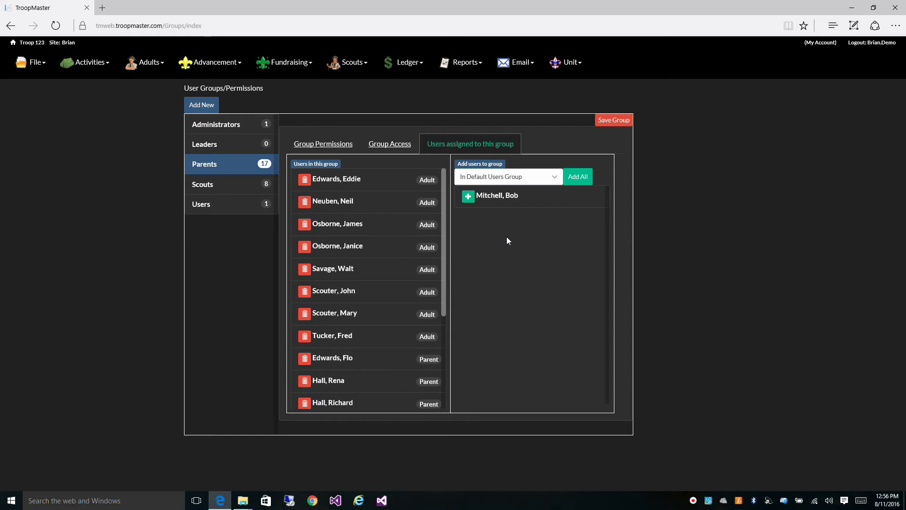
pyautogui.click(551, 182)
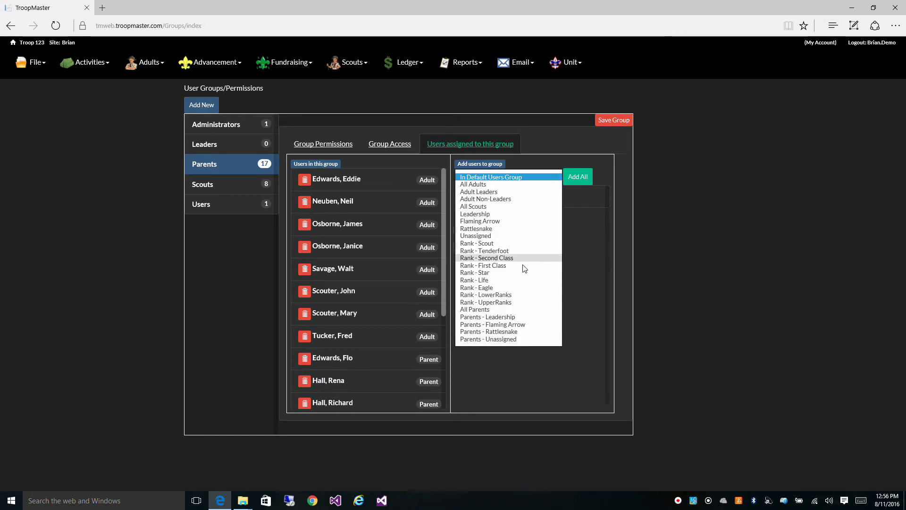
pyautogui.click(524, 178)
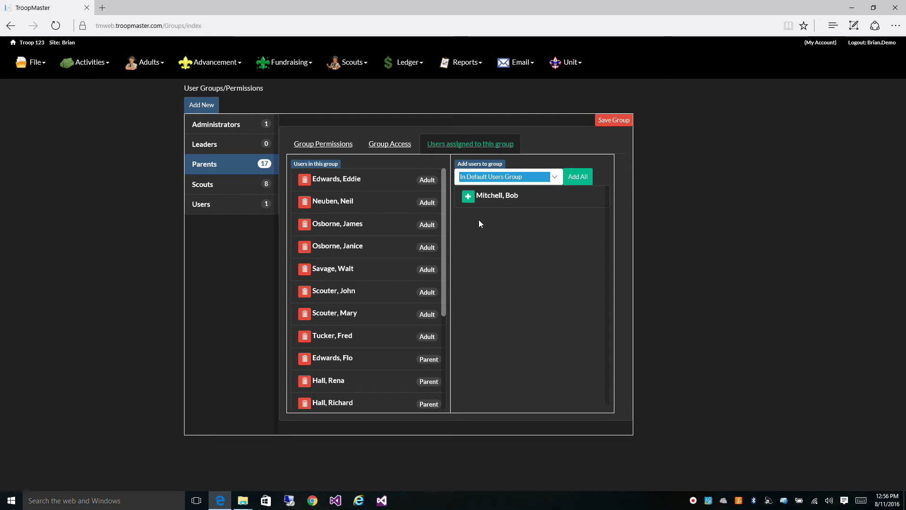
pyautogui.click(468, 198)
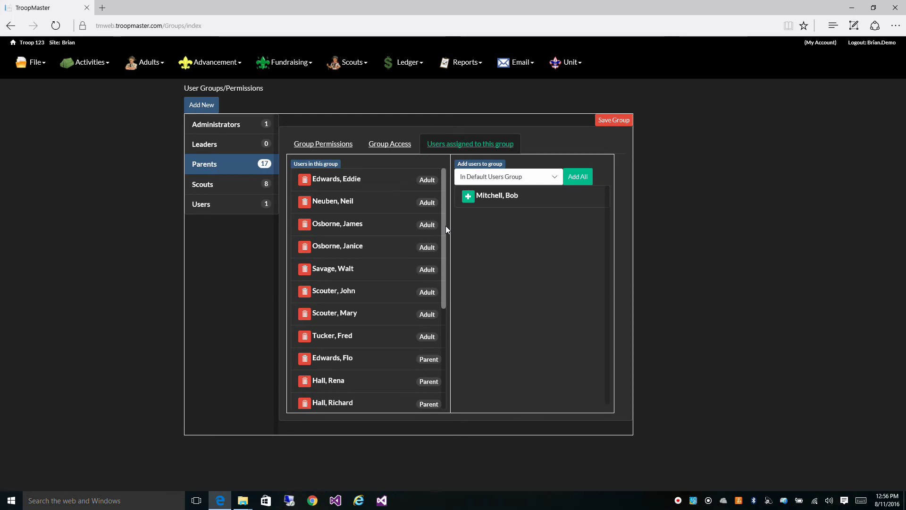
# Check the full list of users assigned to the Parents group and save the group.
pyautogui.scroll(-1, 445, 235)
pyautogui.moveTo(446, 235); pyautogui.dragTo(438, 333)
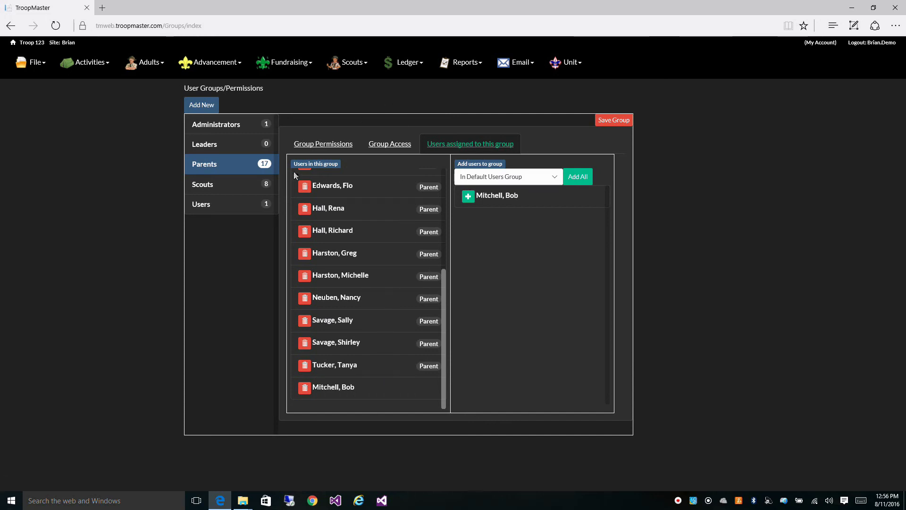
pyautogui.click(609, 122)
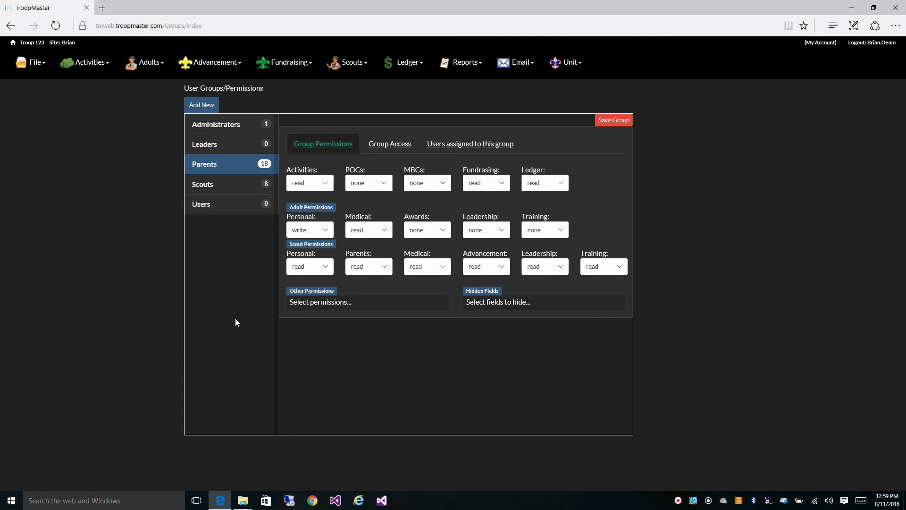
# Add a new user group named New Members and set its Ledger permission to none.
pyautogui.click(198, 108)
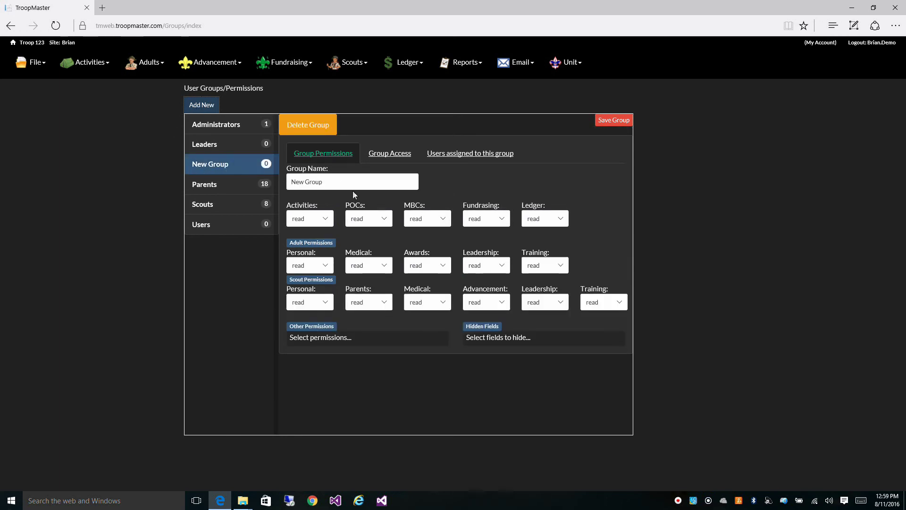
pyautogui.moveTo(333, 181); pyautogui.dragTo(292, 184)
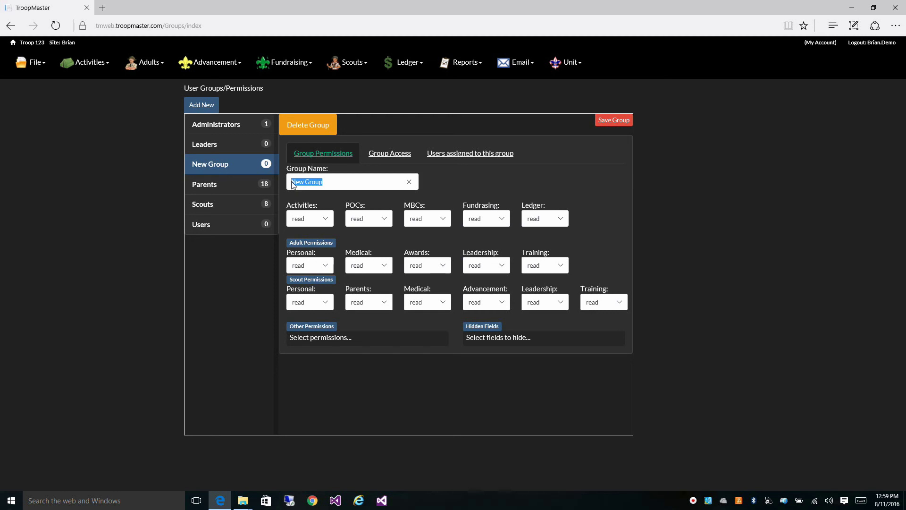
pyautogui.write('New Members')
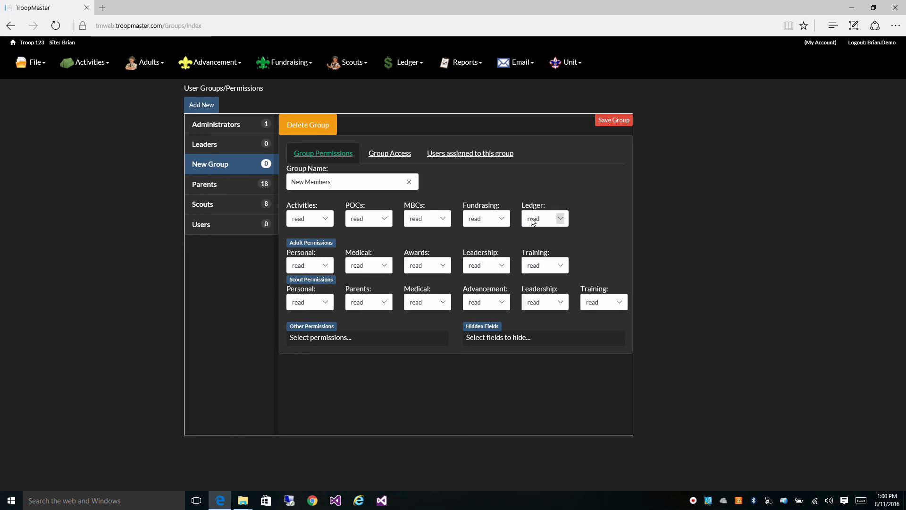
pyautogui.click(558, 220)
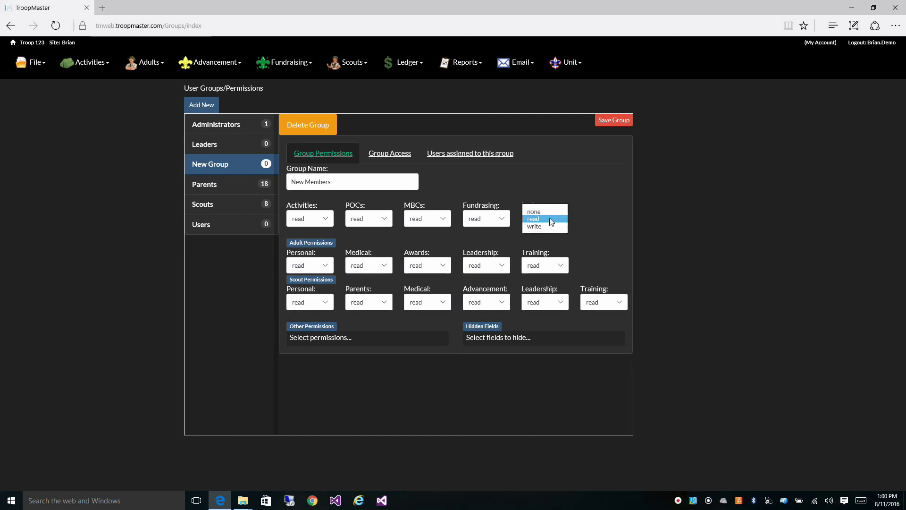
pyautogui.click(546, 213)
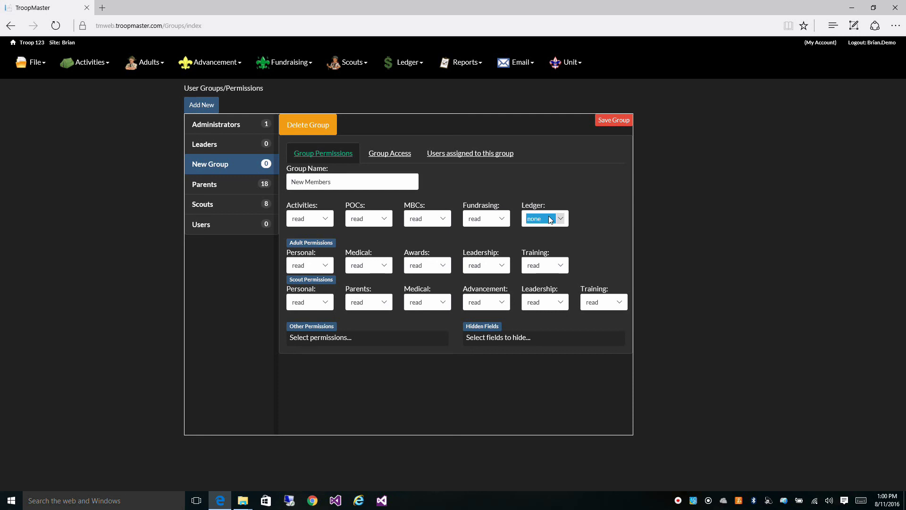
# Set the New Members group's adult Personal, Medical, Awards, Leadership and Training permissions to write.
pyautogui.click(325, 266)
pyautogui.click(304, 273)
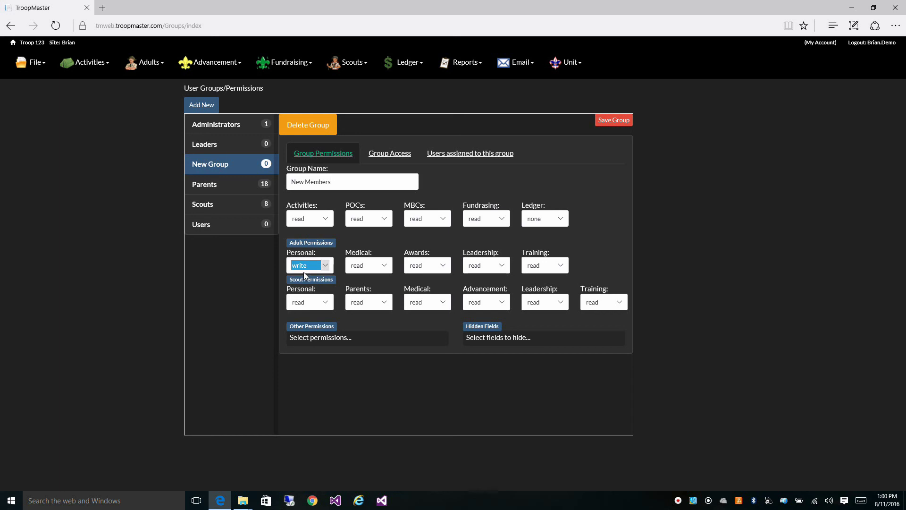
pyautogui.click(384, 265)
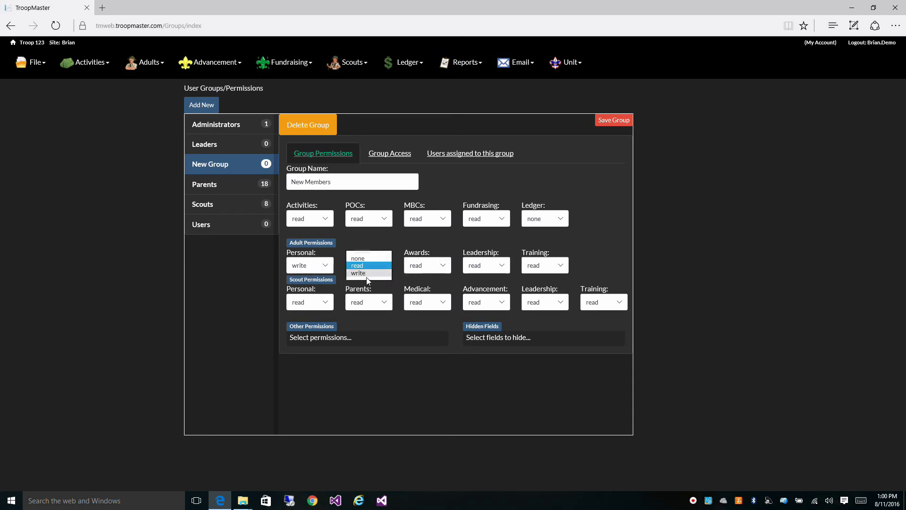
pyautogui.click(443, 265)
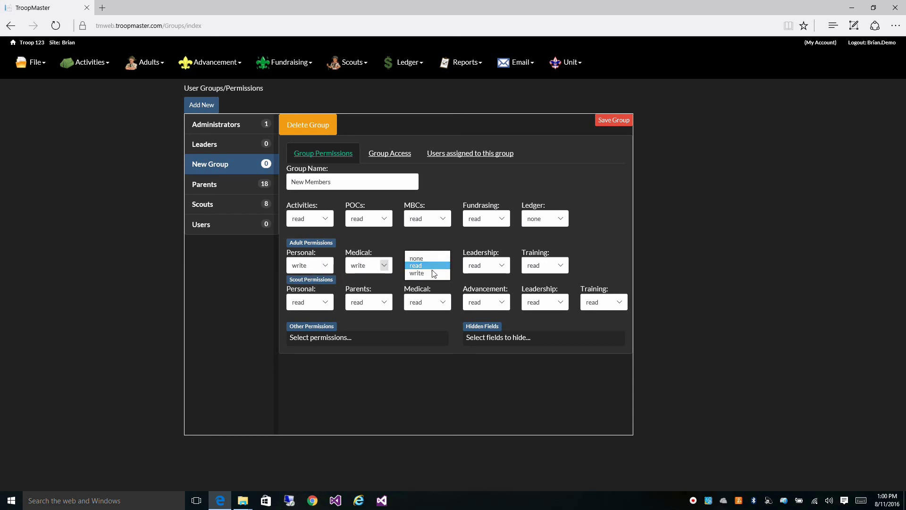
pyautogui.click(425, 275)
pyautogui.click(490, 271)
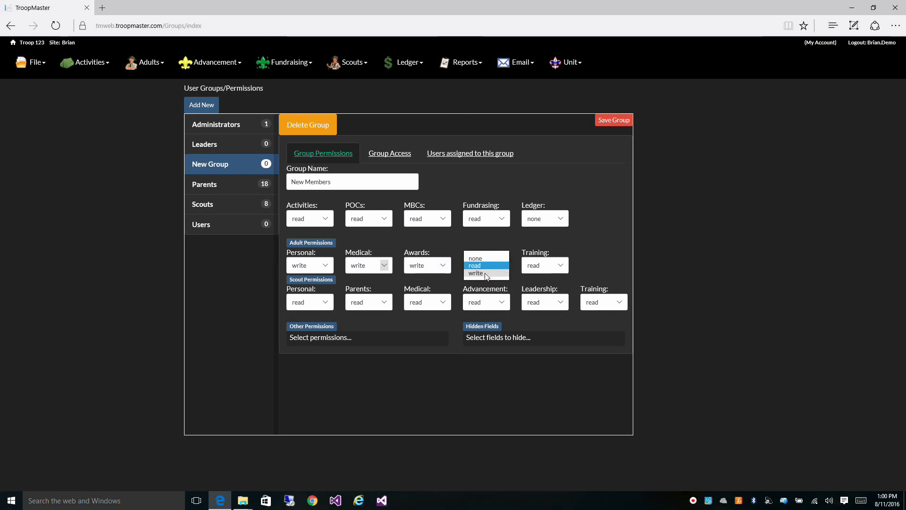
pyautogui.click(495, 275)
pyautogui.click(558, 265)
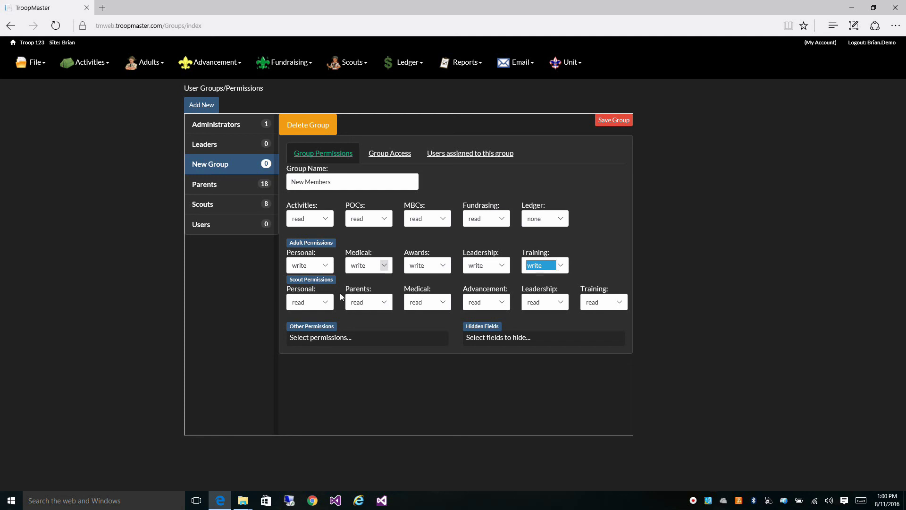
# Set the New Members group's scout Personal, Parents, Medical, Advancement, Leadership and Training permissions to write.
pyautogui.click(323, 301)
pyautogui.click(312, 311)
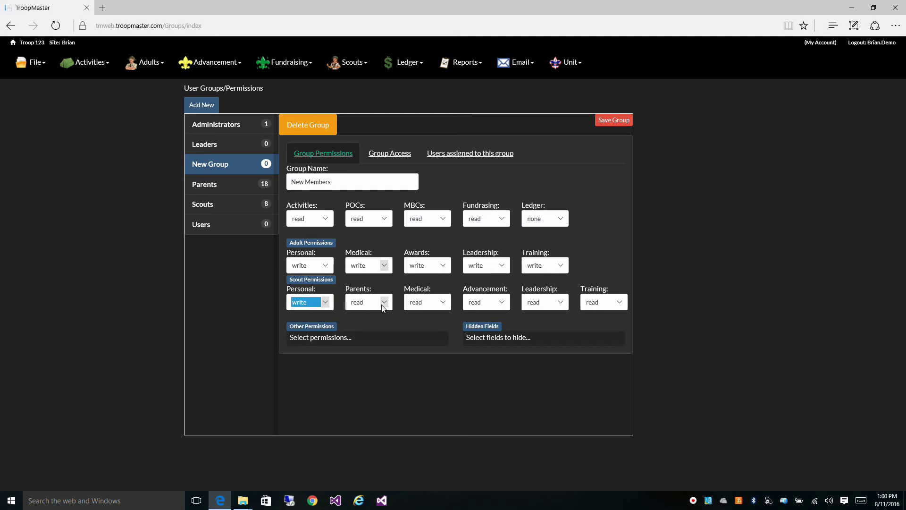
pyautogui.click(373, 302)
pyautogui.click(358, 310)
pyautogui.click(443, 302)
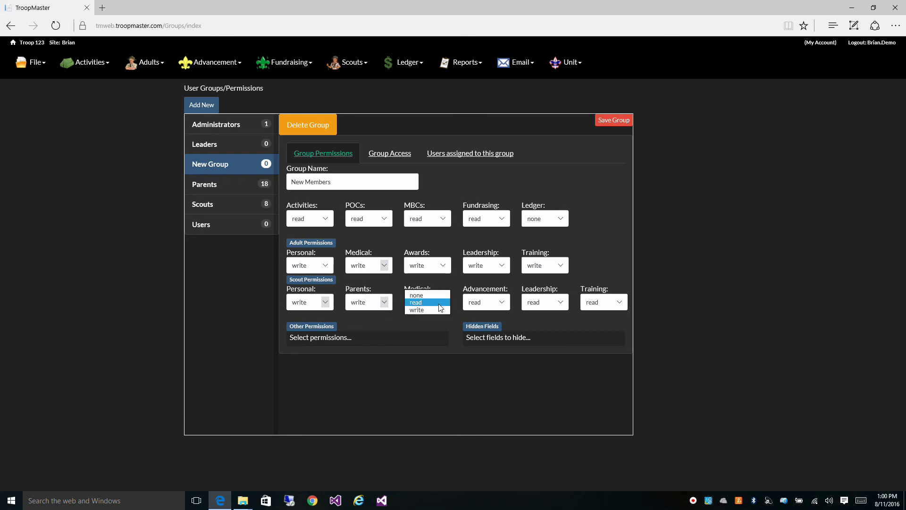
pyautogui.click(436, 310)
pyautogui.click(505, 310)
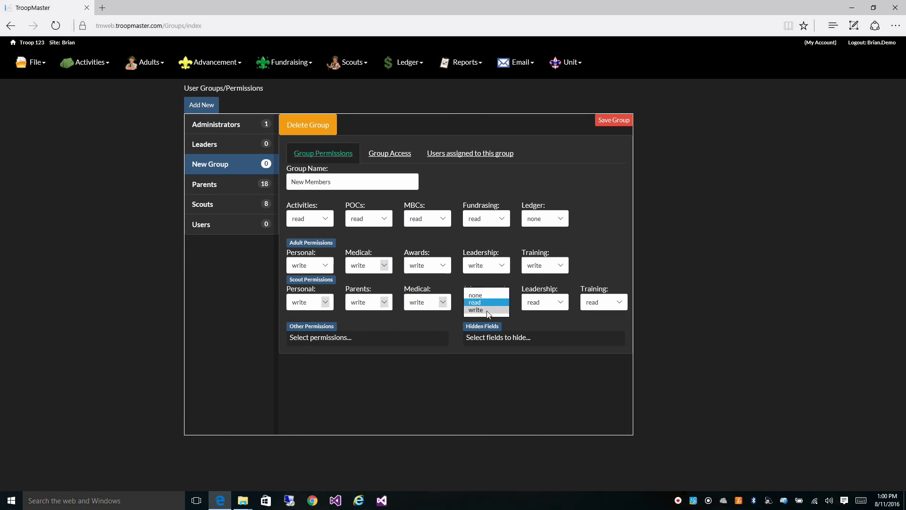
pyautogui.click(557, 306)
pyautogui.click(544, 311)
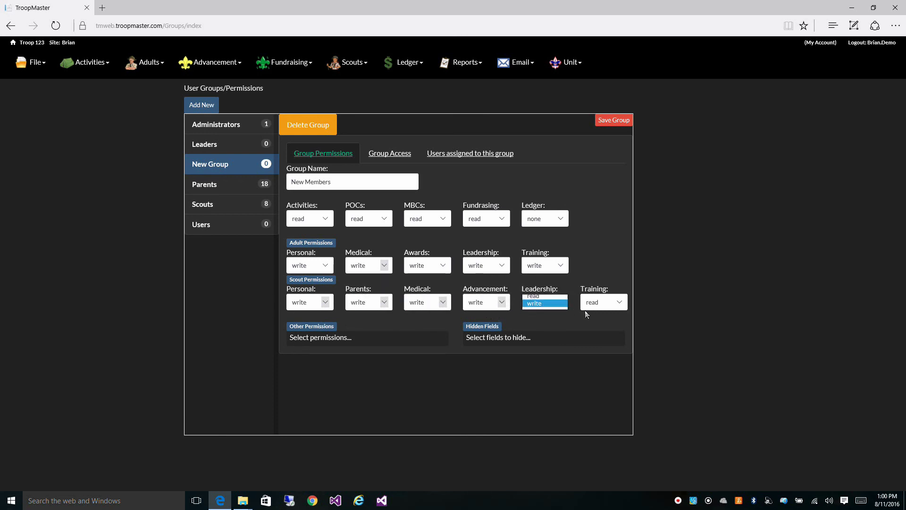
pyautogui.click(609, 307)
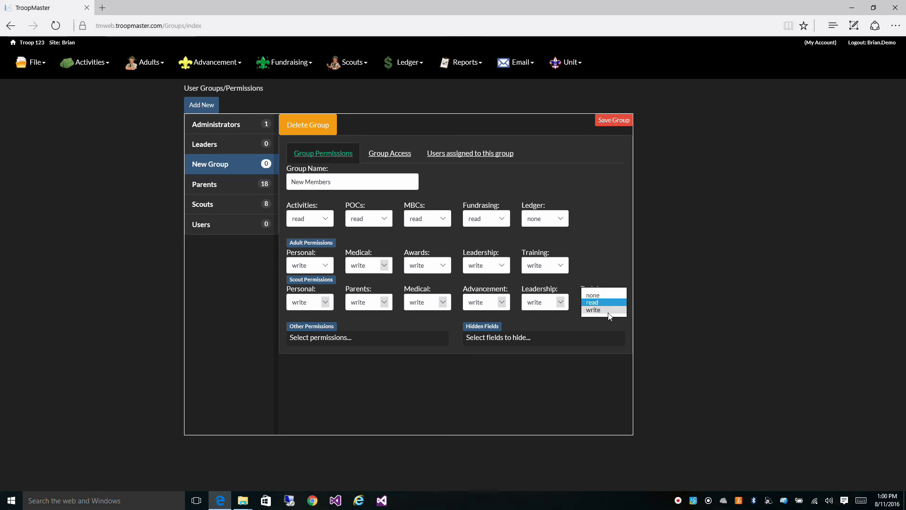
pyautogui.click(608, 312)
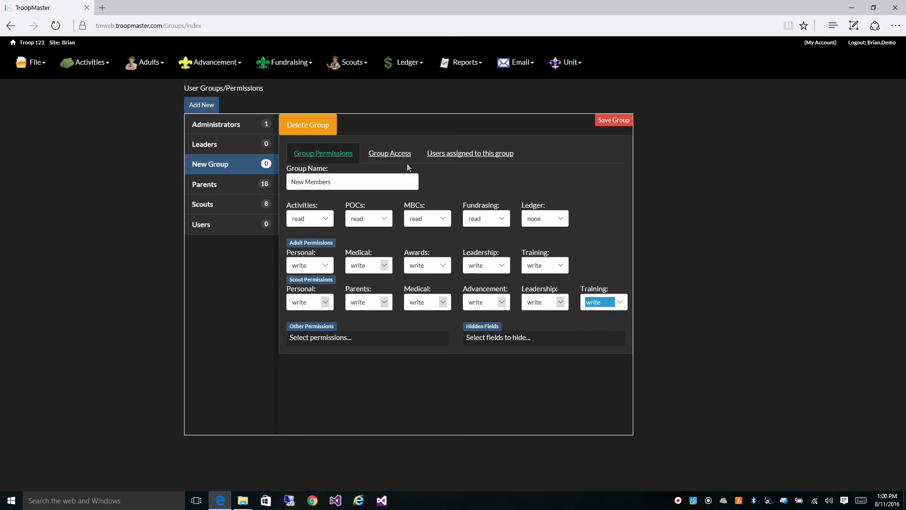
# Give users in the New Members group access to Their Child and save the group.
pyautogui.click(390, 157)
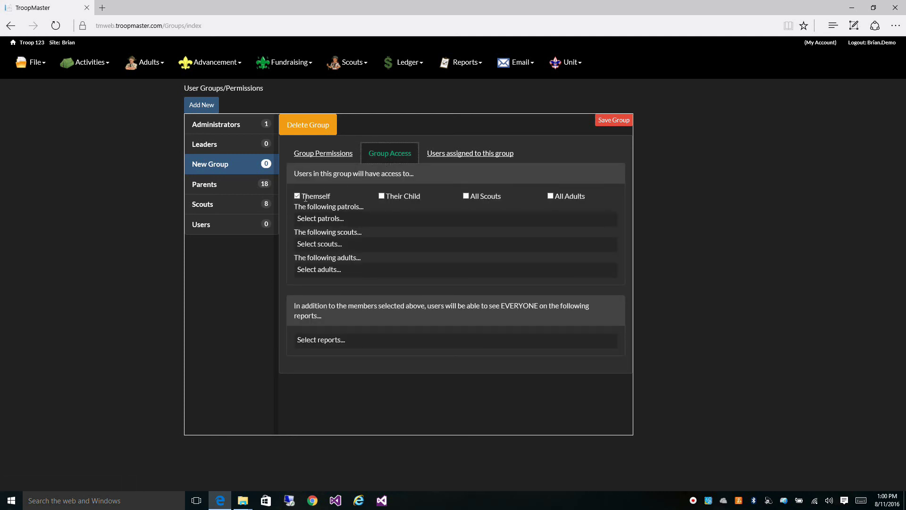
pyautogui.click(381, 196)
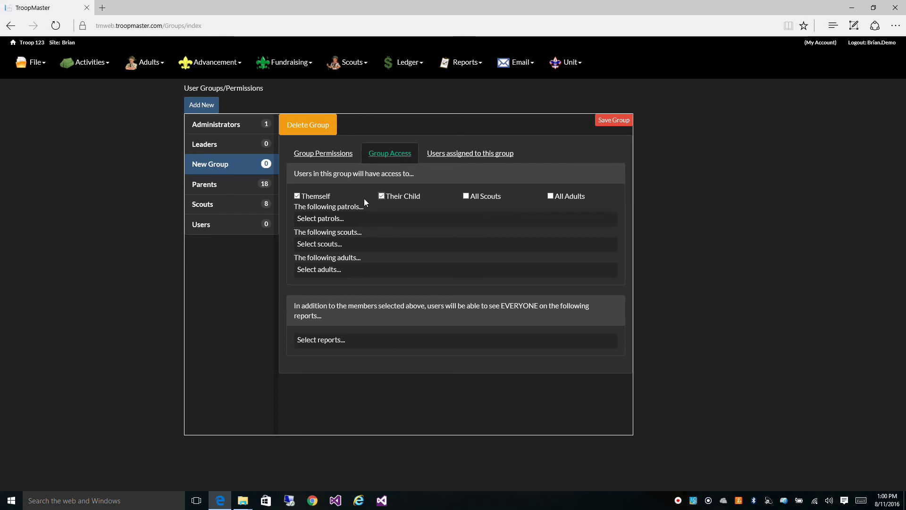
pyautogui.click(611, 124)
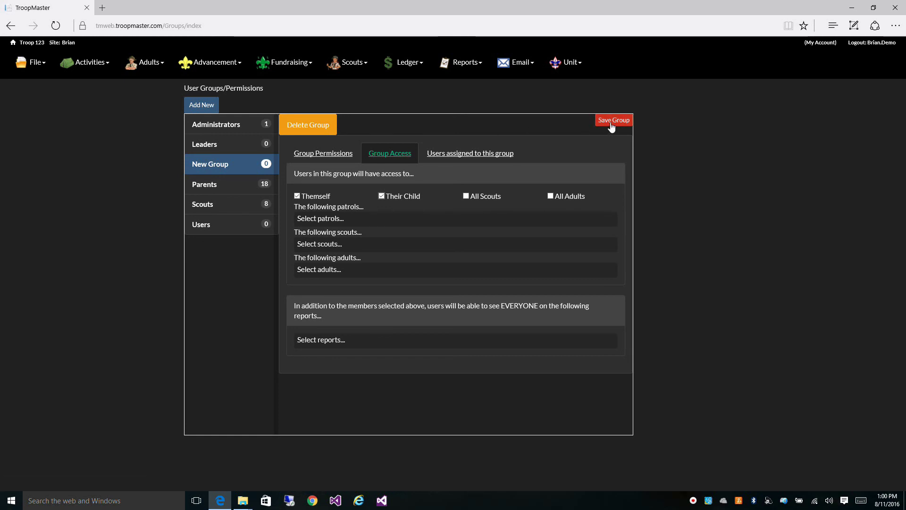
pyautogui.click(612, 124)
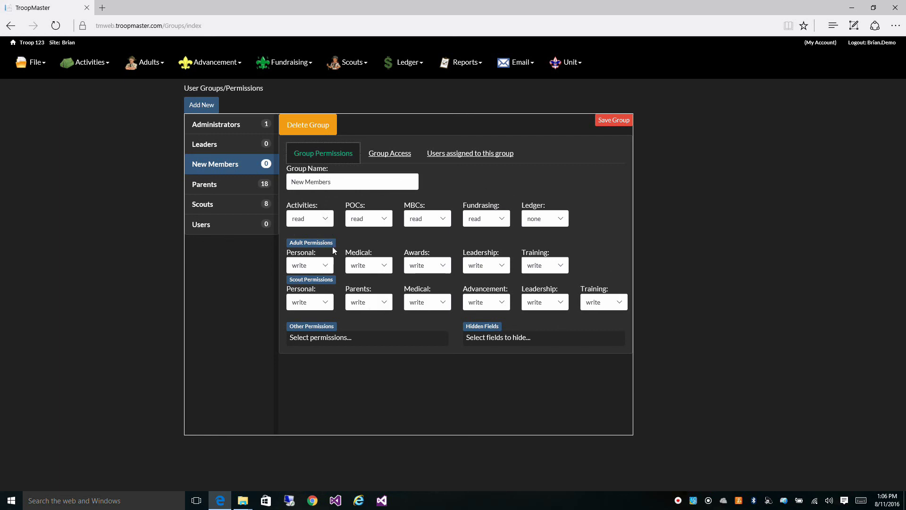
# Review the New Members group's access settings and open its assigned users.
pyautogui.click(390, 156)
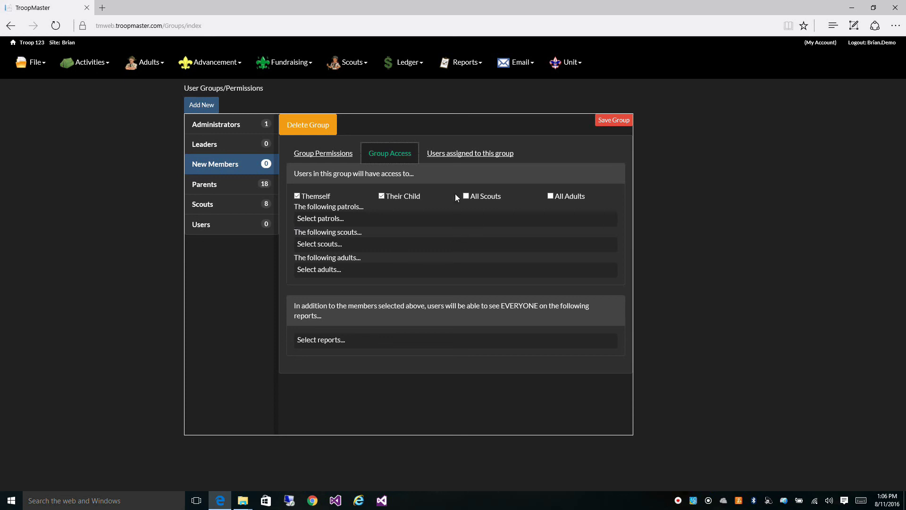
pyautogui.click(458, 160)
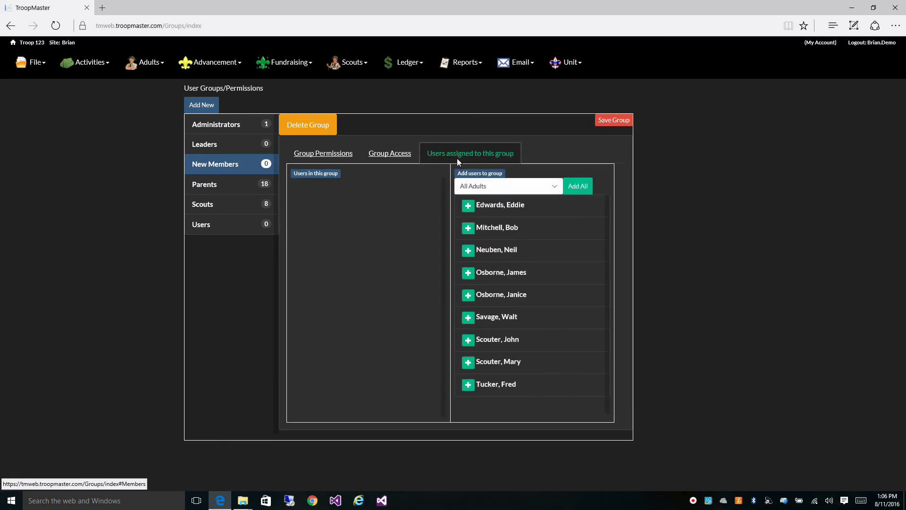